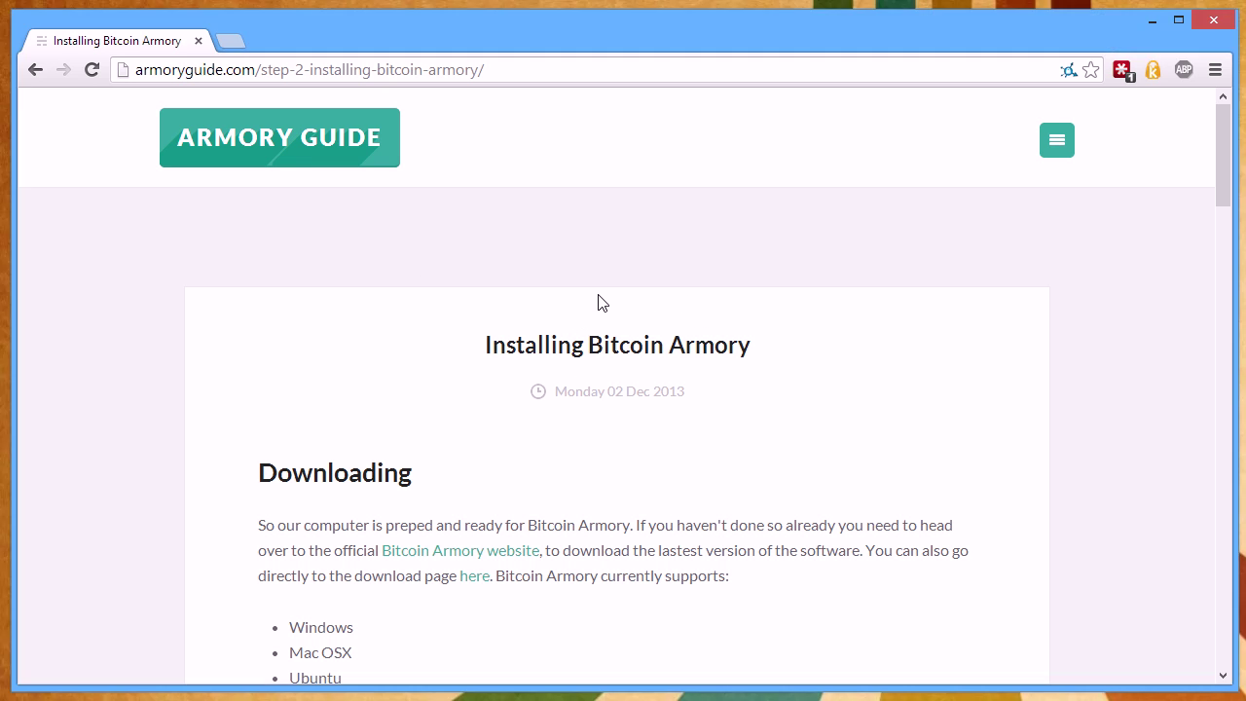
Step: Scroll through the 'Installing Bitcoin Armory' guide and return to its Downloading section
scroll(598, 301, "down", 4)
scroll(598, 302, "down", 5)
scroll(597, 302, "down", 5)
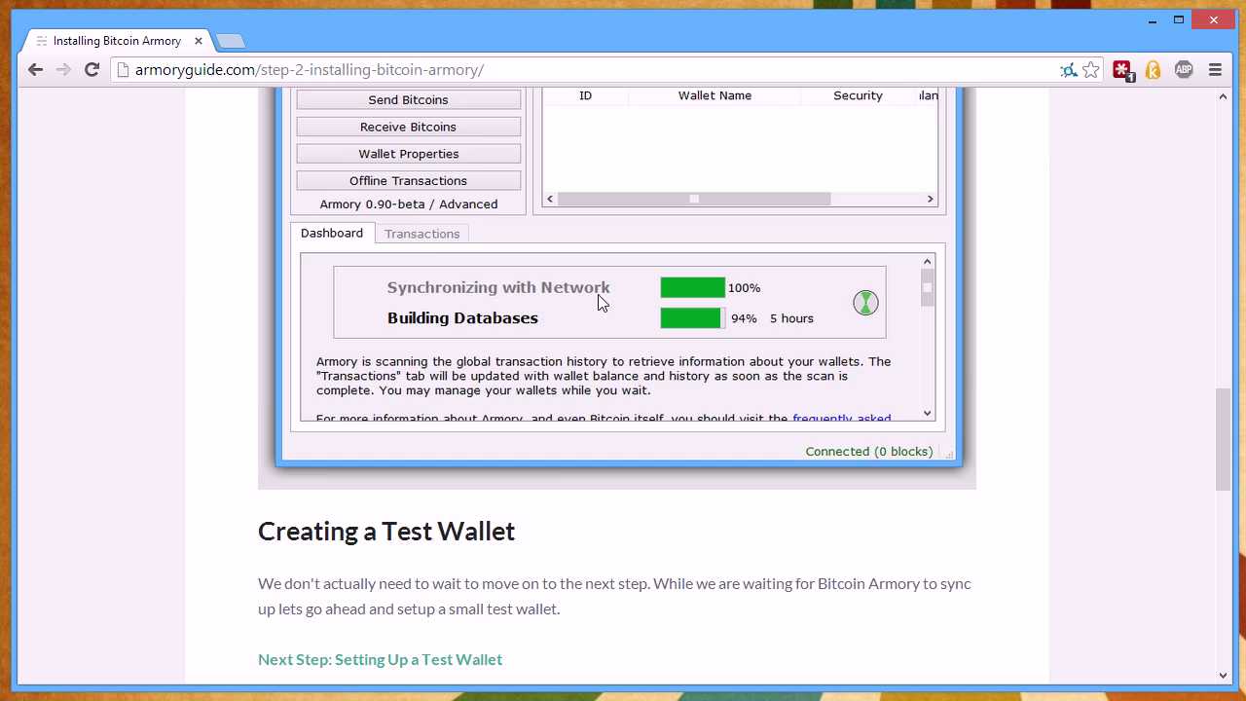
scroll(598, 302, "down", 5)
scroll(598, 301, "down", 5)
scroll(598, 302, "up", 10)
scroll(597, 302, "up", 10)
scroll(598, 302, "up", 6)
scroll(598, 302, "down", 2)
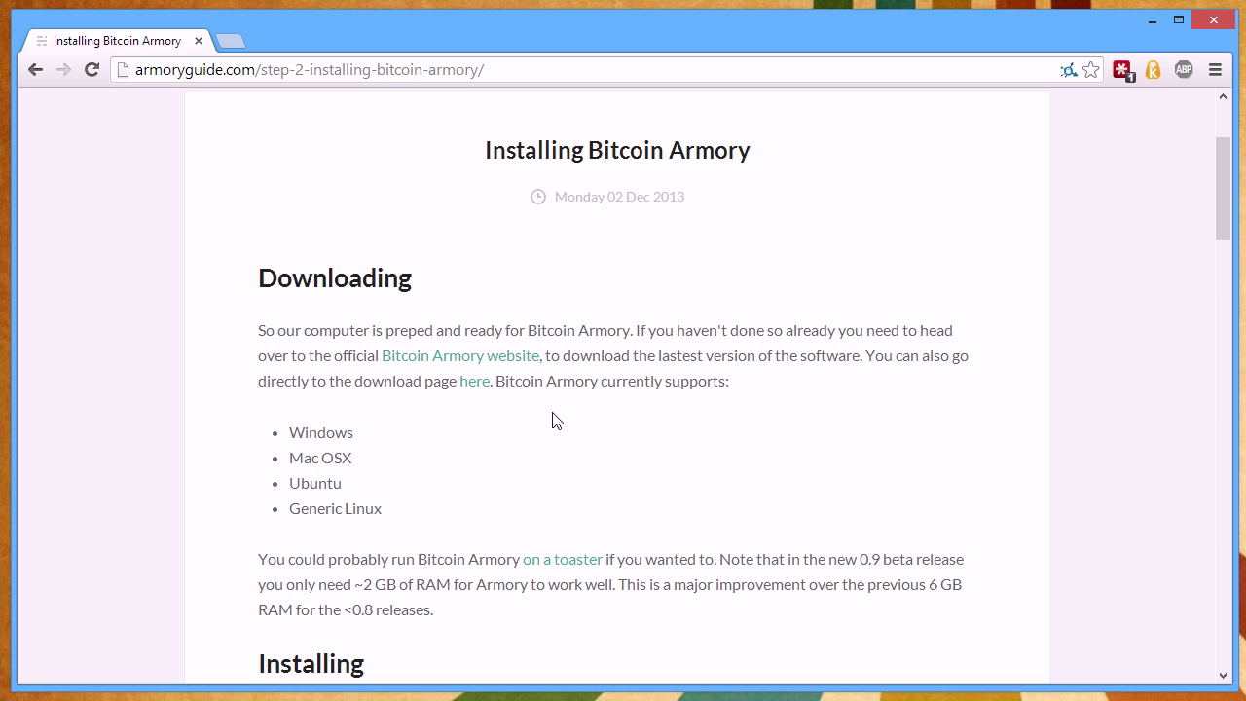
Step: Open the guide's 'here' link in a new tab and view bitcoinarmory.com's 0.90-beta Windows installers
right_click(473, 386)
left_click(496, 400)
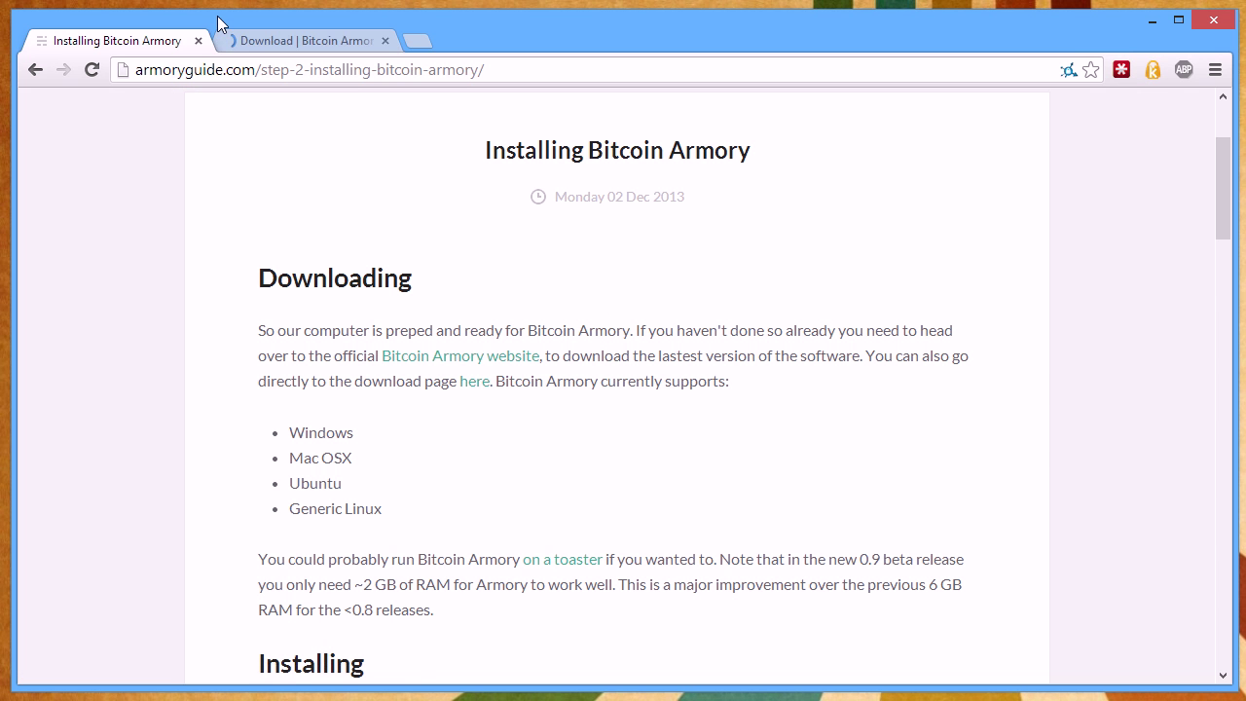
left_click(265, 40)
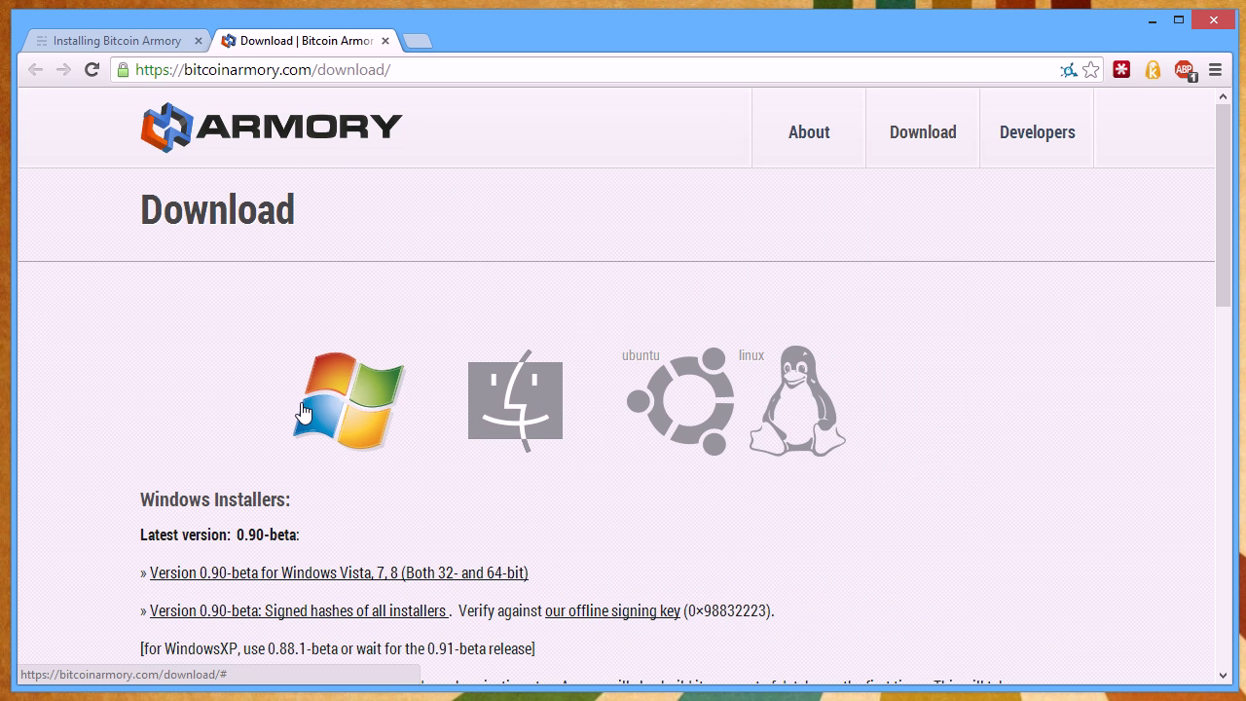
scroll(672, 370, "down", 1)
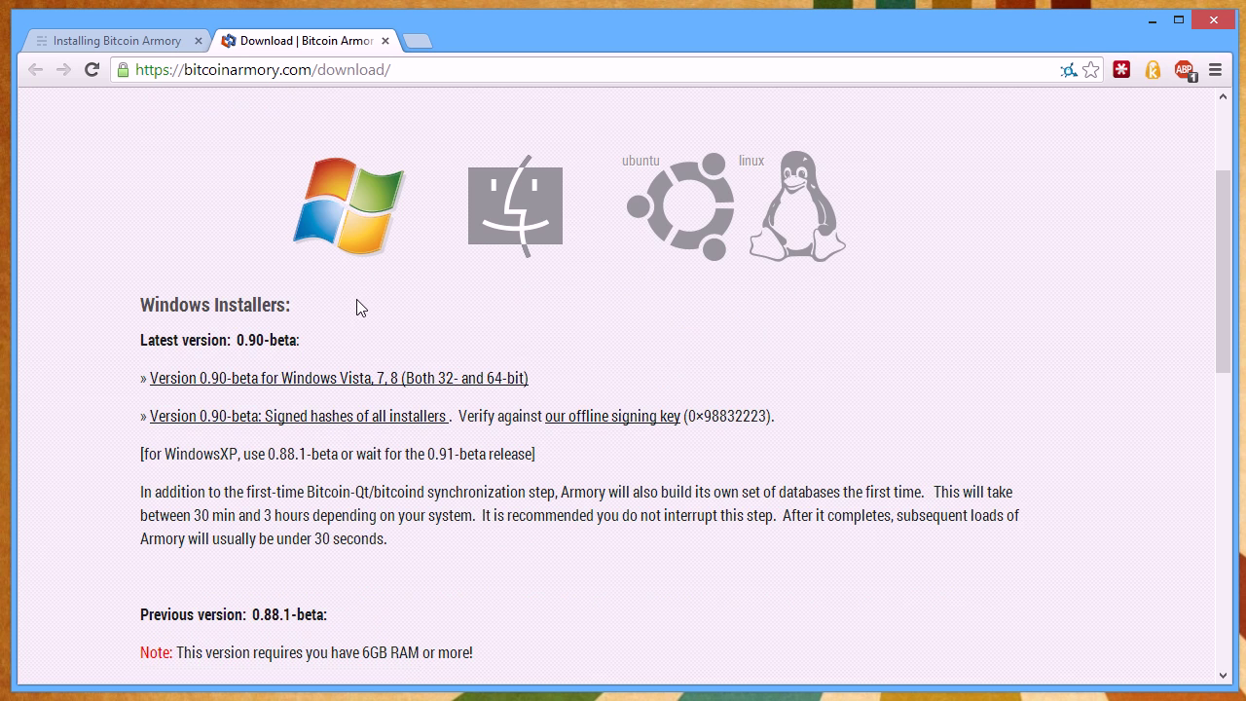